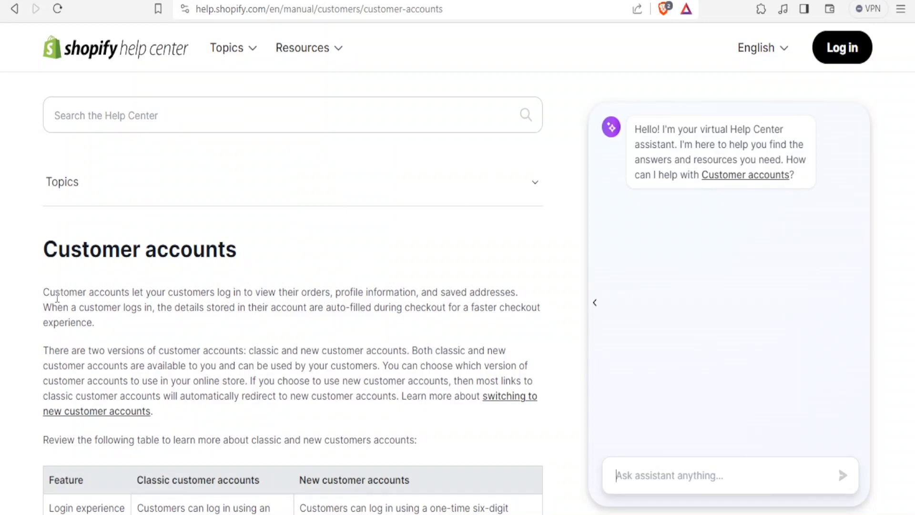
Read the help article's customer accounts introduction and compare the login experience of classic and new customer accounts.
drag(50, 295, 372, 320)
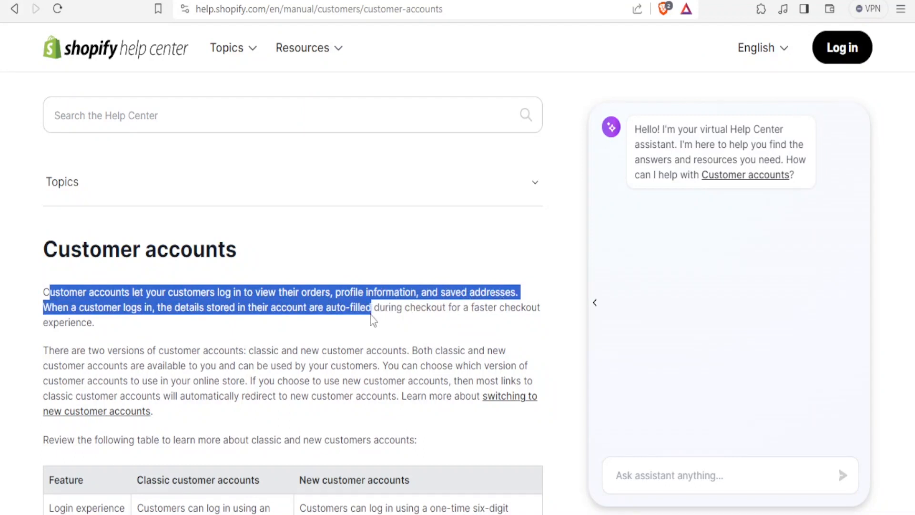
drag(371, 319, 502, 321)
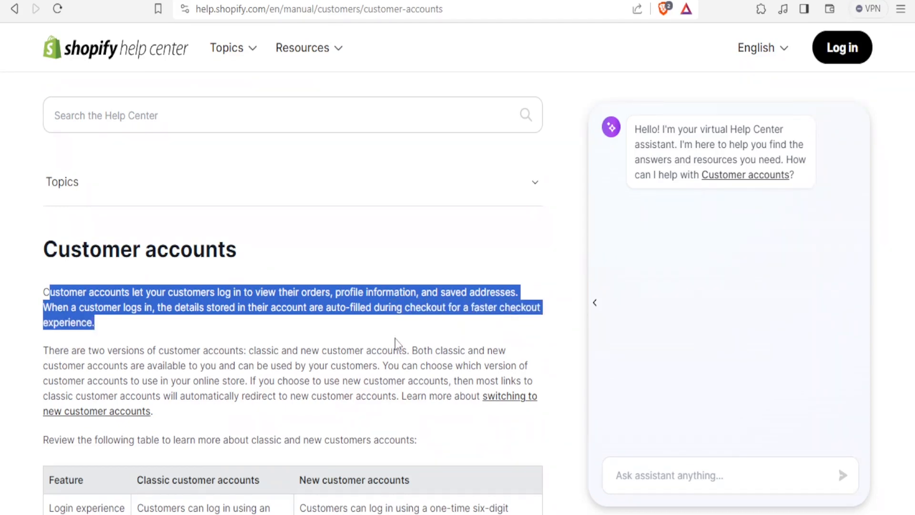
scroll(396, 341, down, 3)
scroll(396, 341, down, 1)
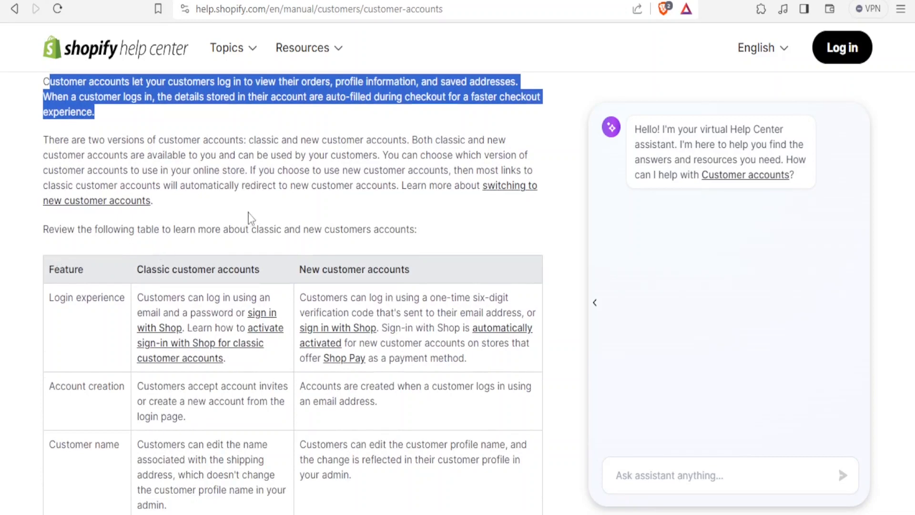
mouse_move(249, 228)
mouse_down()
mouse_move(401, 229)
mouse_move(253, 225)
mouse_up()
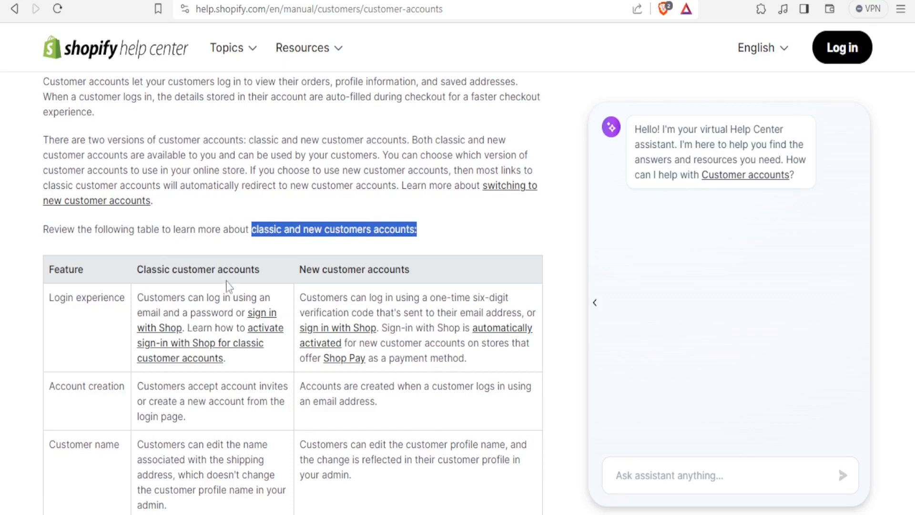
scroll(228, 286, down, 2)
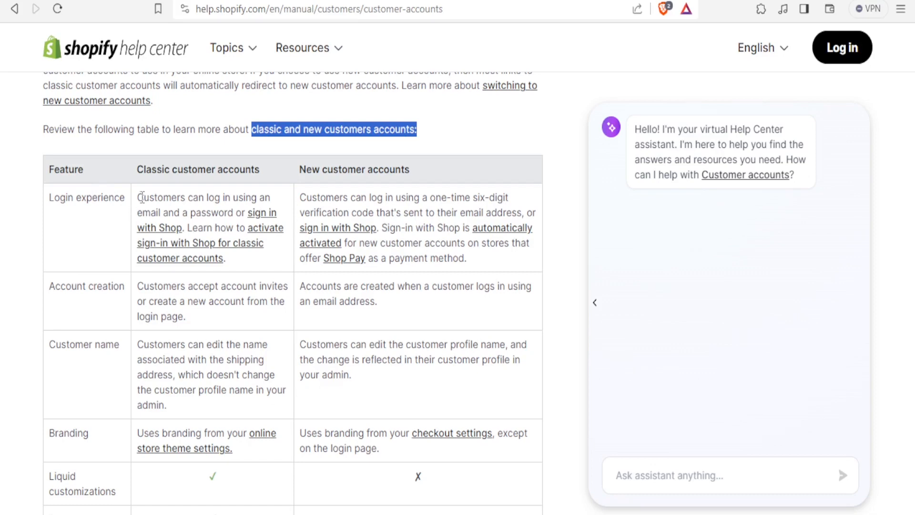
drag(141, 197, 240, 210)
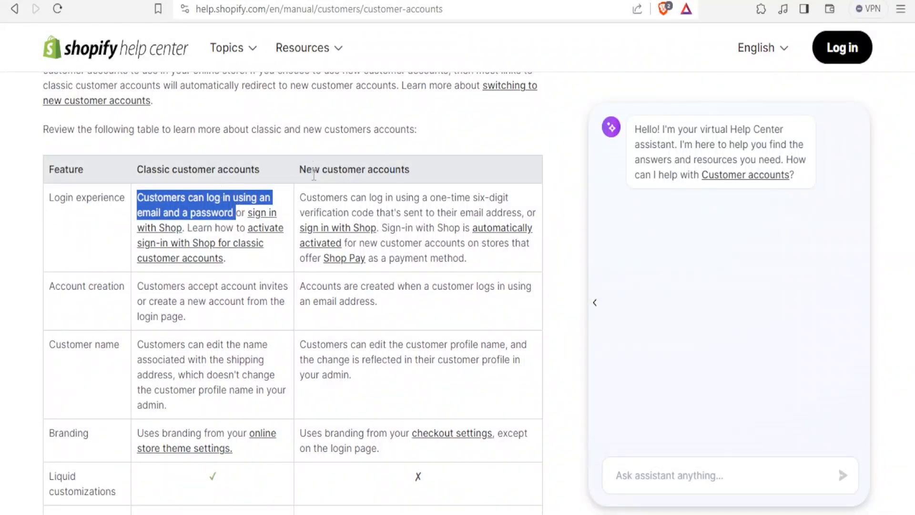
drag(302, 193, 513, 212)
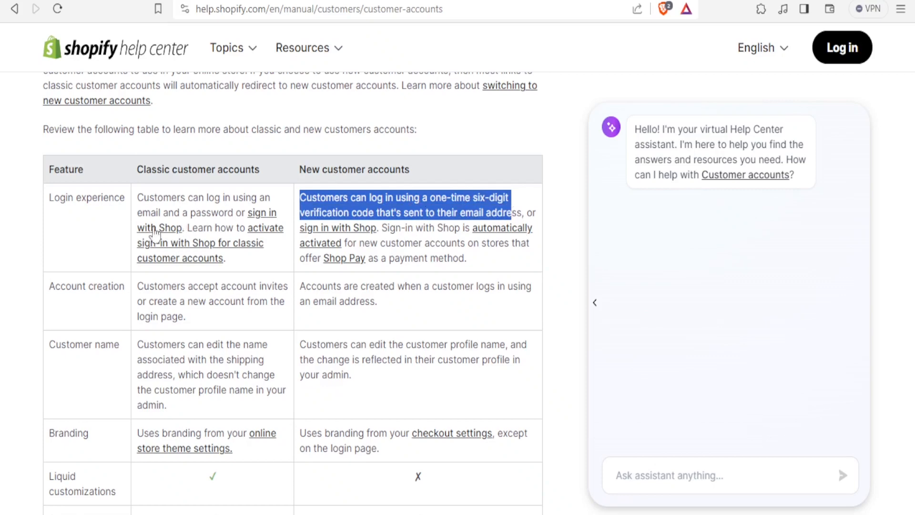
click(175, 175)
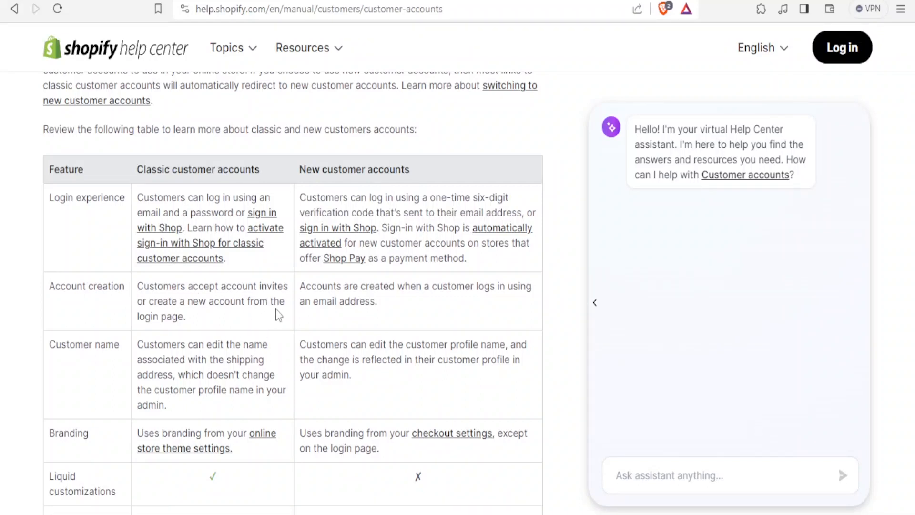
Examine the remaining rows of the comparison table, including account creation, customer name, branding and supported features.
scroll(293, 302, down, 1)
scroll(293, 302, up, 1)
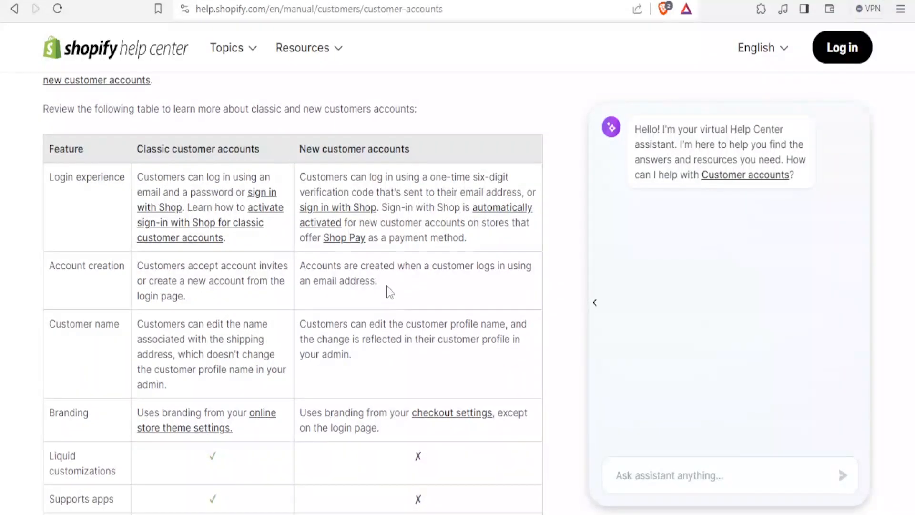
drag(384, 284, 312, 276)
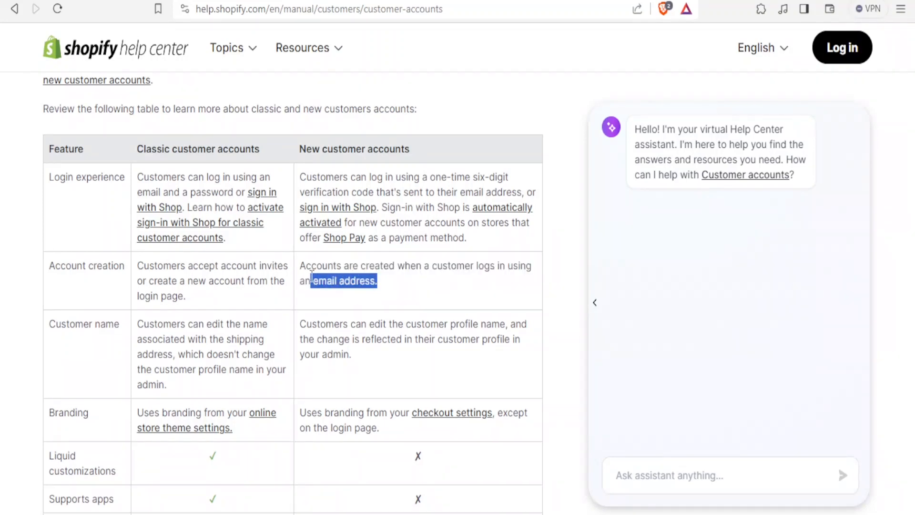
triple_click(379, 350)
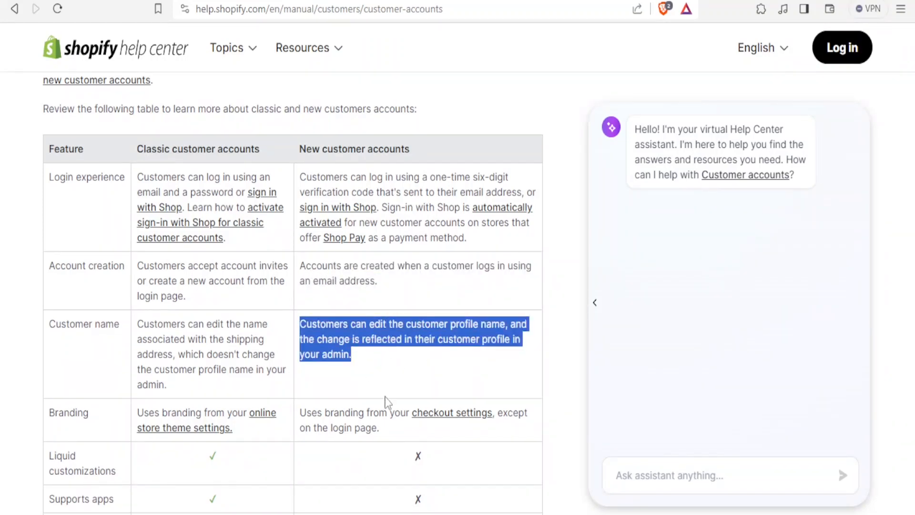
scroll(385, 402, down, 1)
scroll(388, 403, down, 3)
scroll(388, 403, up, 4)
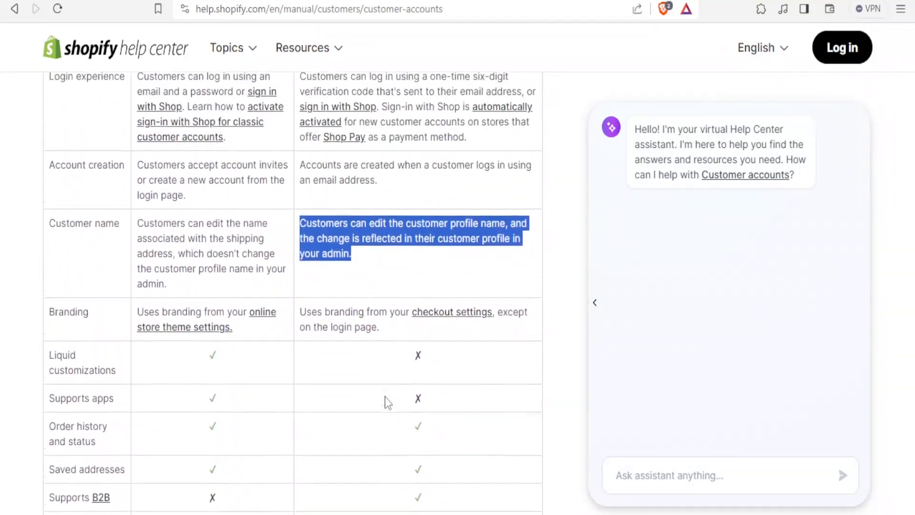
scroll(388, 402, up, 1)
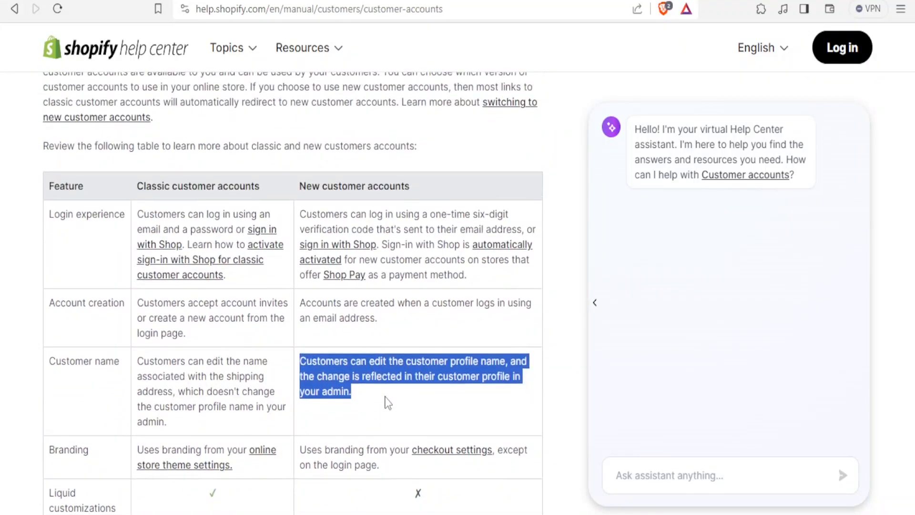
scroll(388, 402, down, 4)
scroll(387, 402, up, 3)
scroll(388, 403, down, 1)
scroll(387, 403, up, 1)
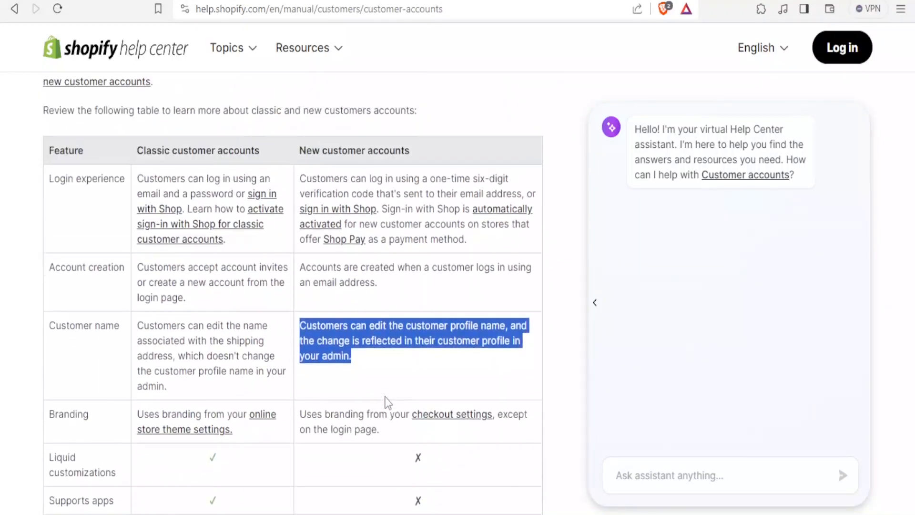
scroll(388, 402, down, 10)
scroll(387, 402, up, 12)
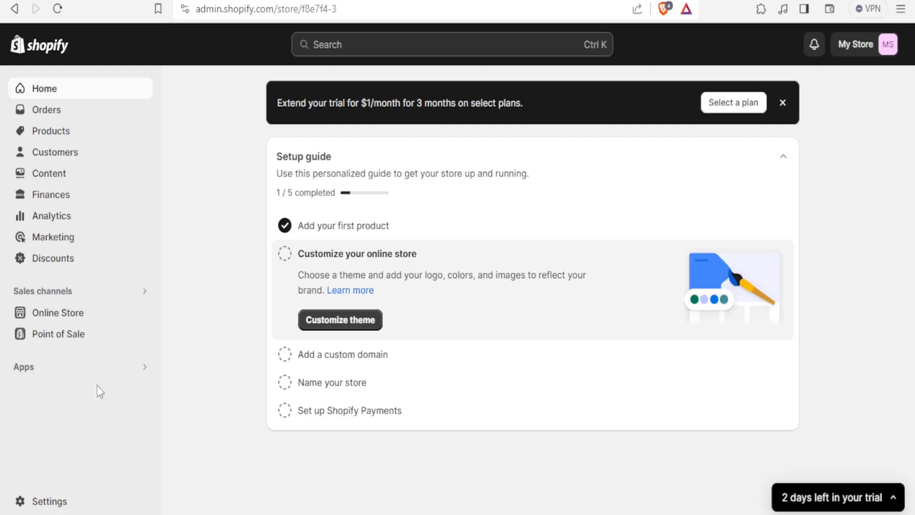
Switch to the Shopify admin and open the store's Customer accounts settings.
click(27, 507)
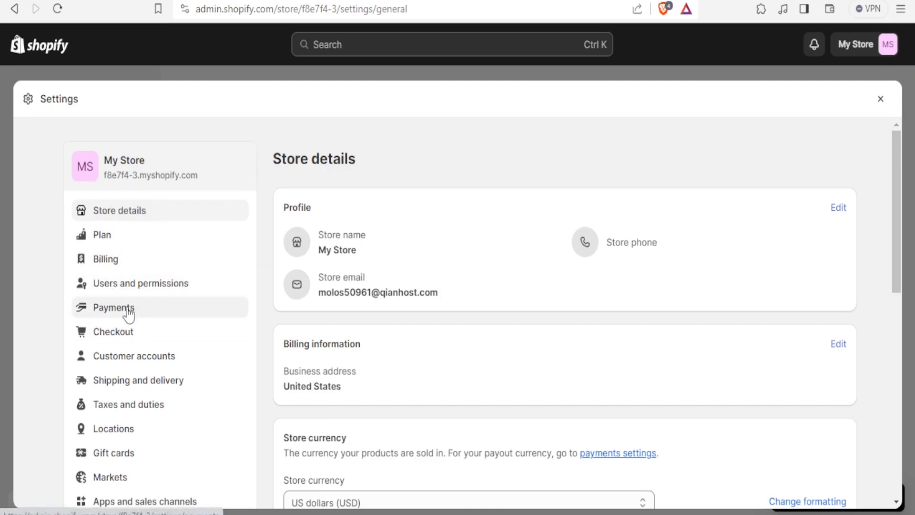
click(134, 366)
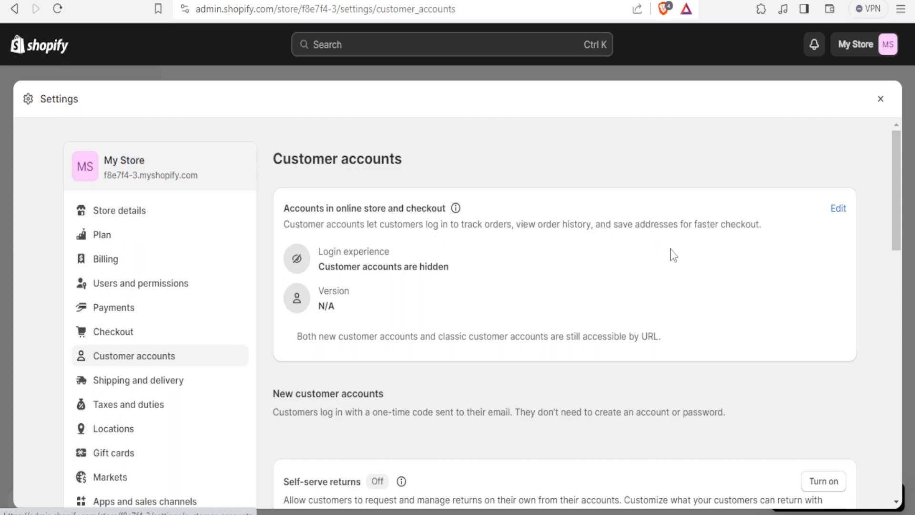
Review the Customer accounts settings, covering online store and checkout accounts, new customer accounts and classic customer accounts.
drag(768, 228, 282, 230)
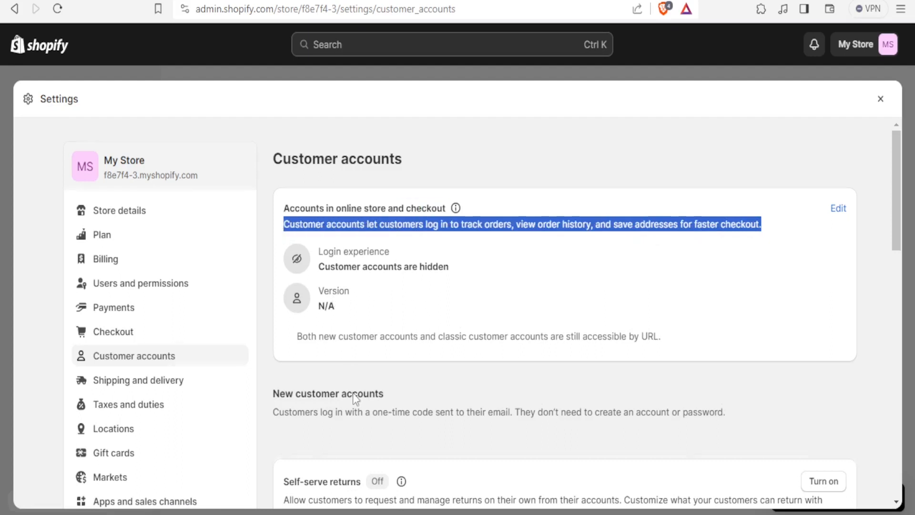
scroll(353, 393, down, 2)
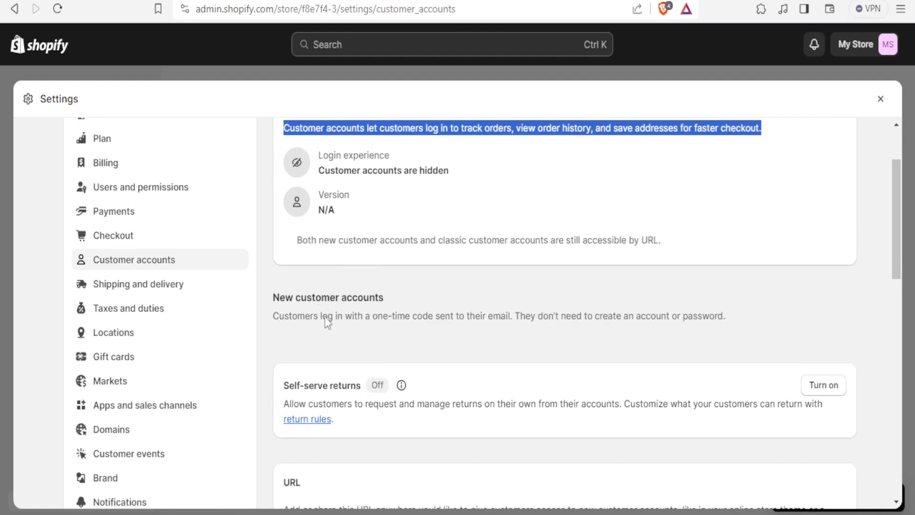
scroll(325, 318, down, 6)
scroll(324, 316, down, 3)
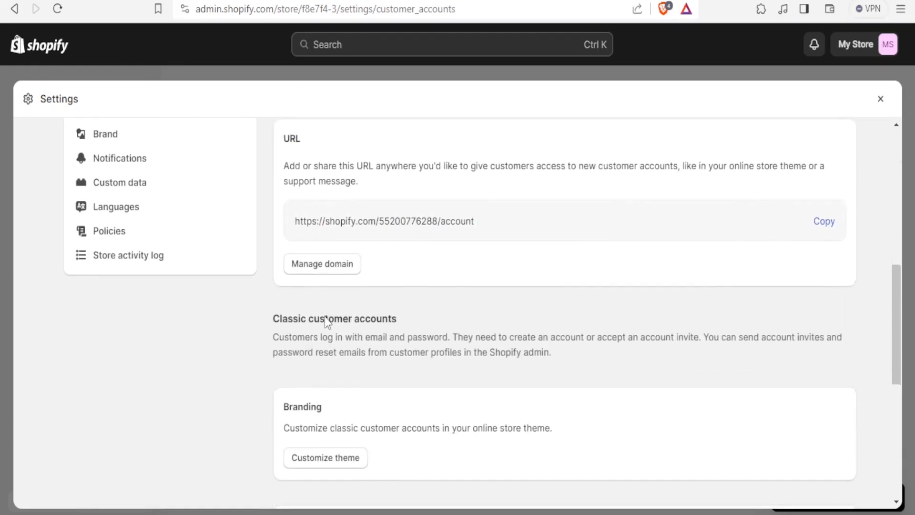
drag(273, 244, 407, 242)
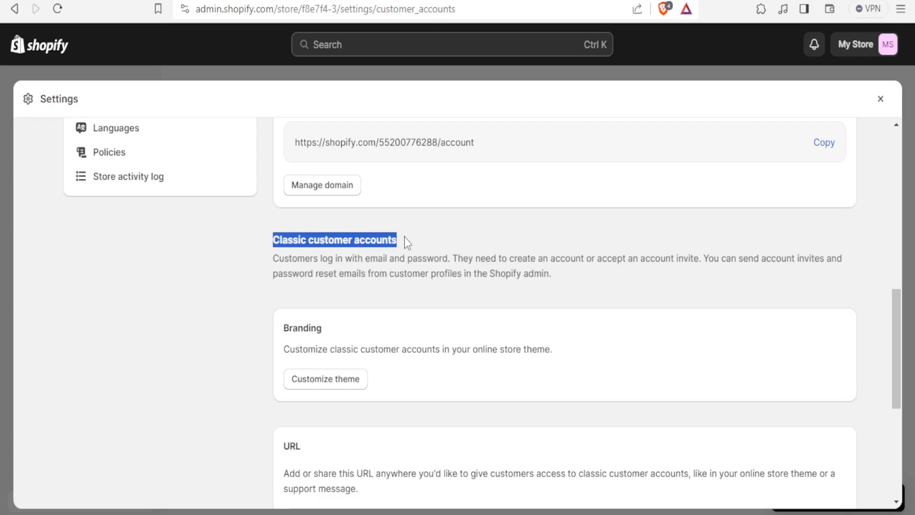
scroll(408, 242, up, 10)
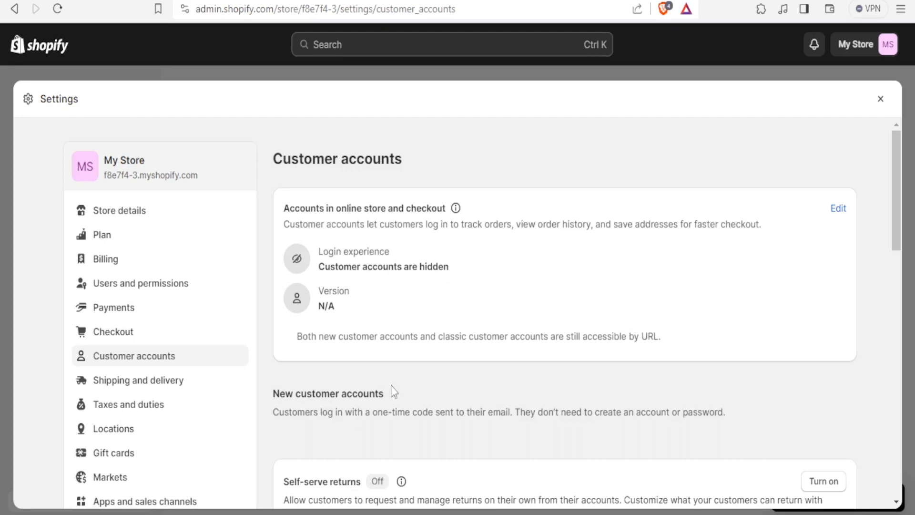
scroll(395, 405, down, 3)
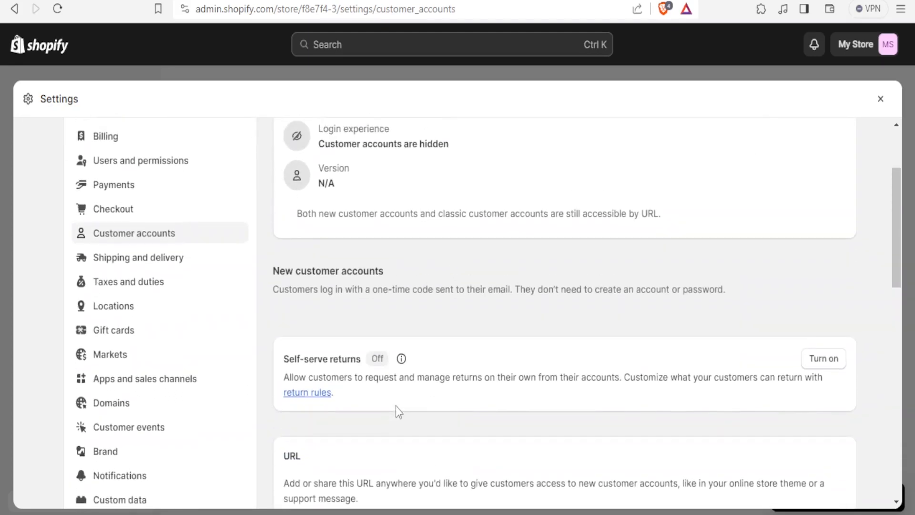
scroll(396, 405, up, 3)
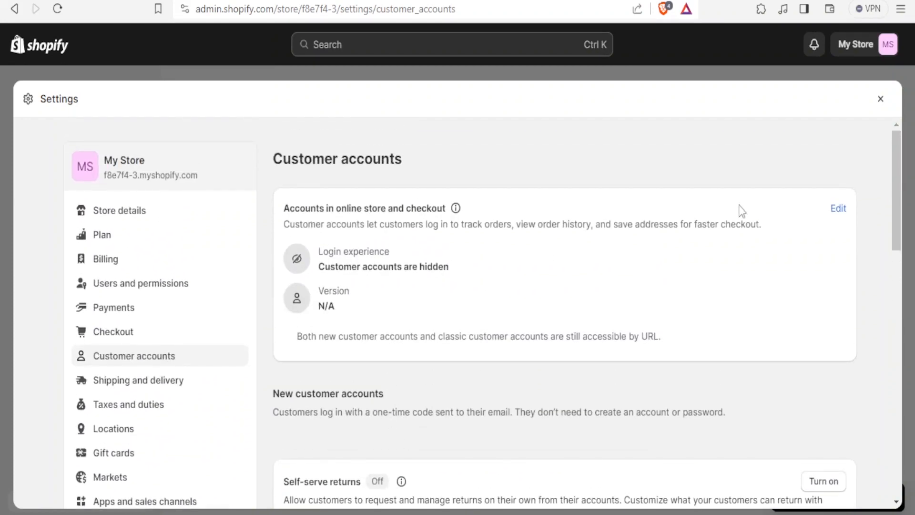
Enable the login link in the online store header and at checkout, and choose New customer accounts as the version.
click(839, 210)
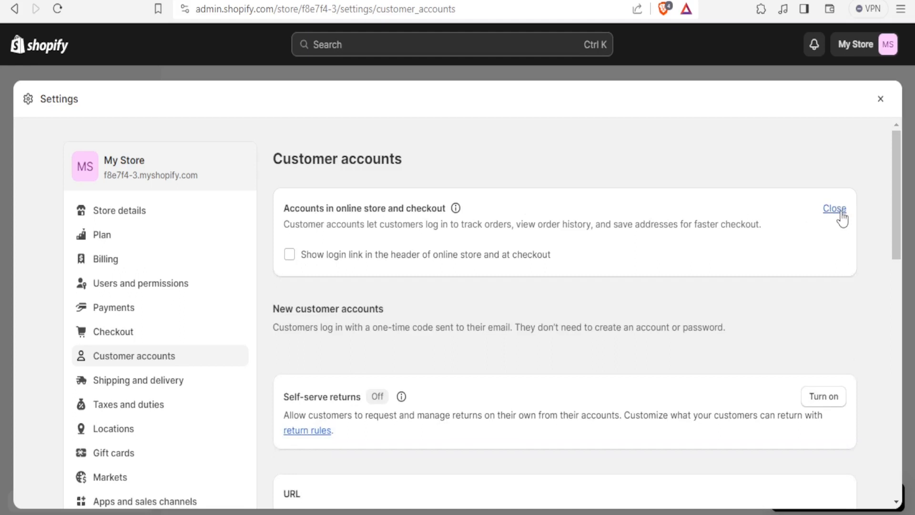
mouse_move(899, 176)
mouse_down()
mouse_move(895, 208)
mouse_move(894, 189)
mouse_up()
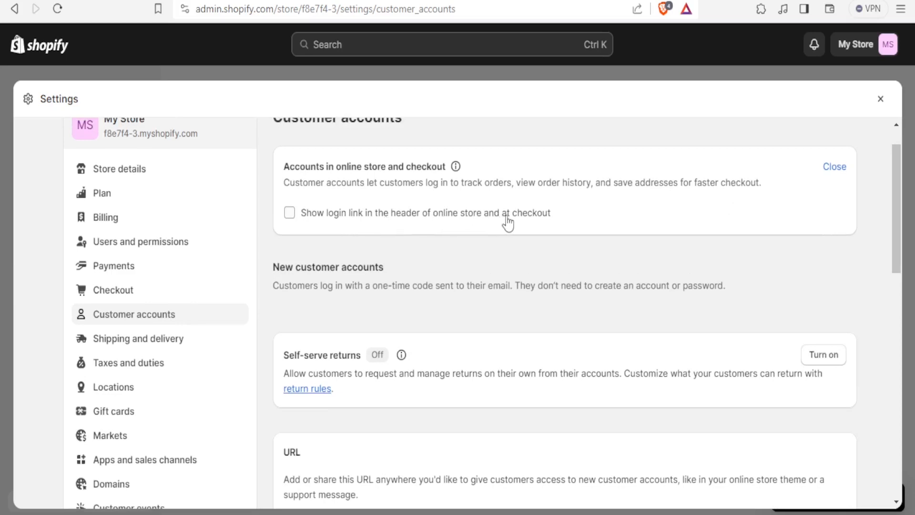
click(289, 215)
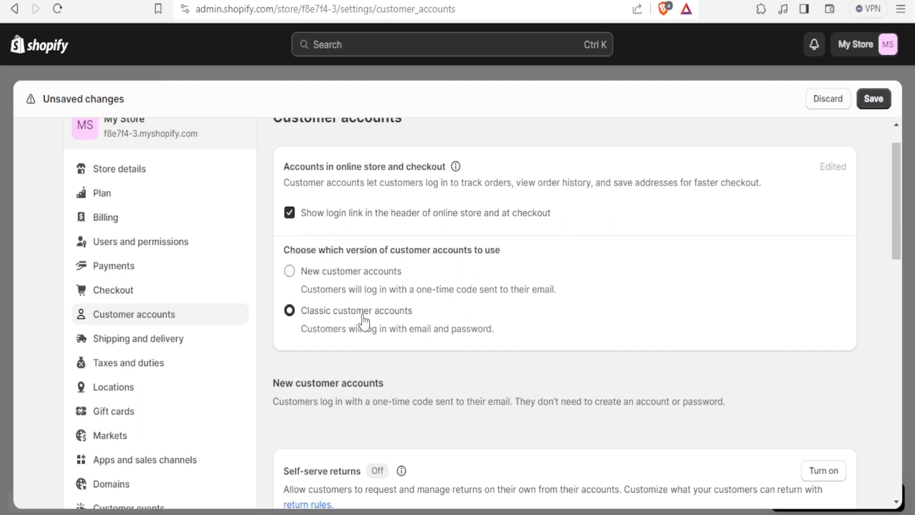
click(289, 271)
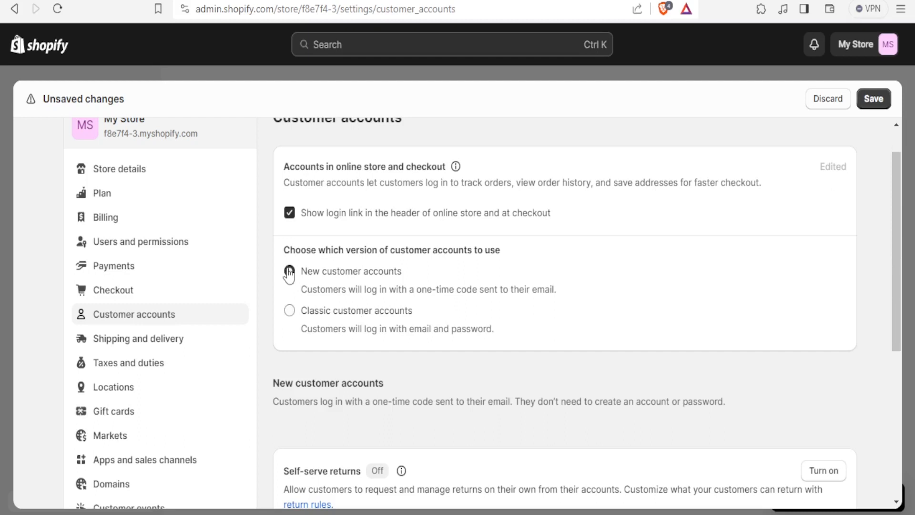
click(290, 312)
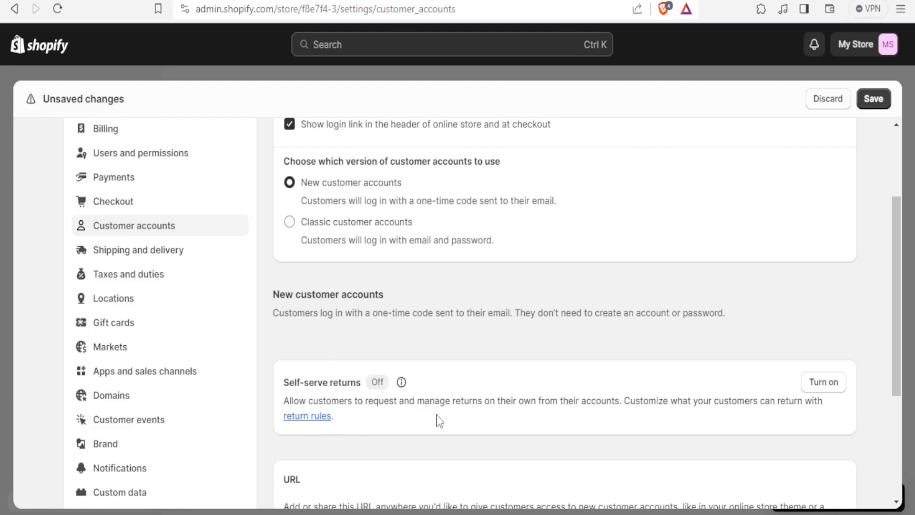
Open the return rules linked from Self-serve returns and examine the return, refund and privacy policy sections.
scroll(553, 417, down, 2)
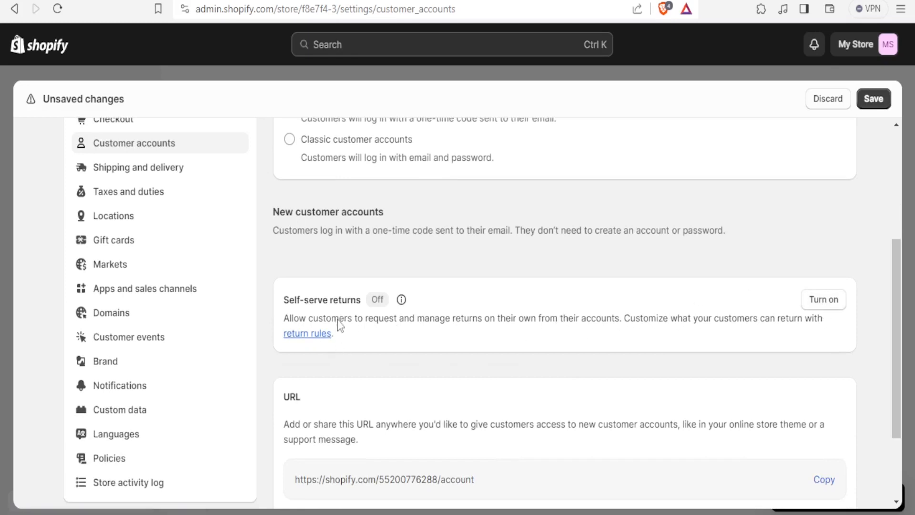
click(317, 333)
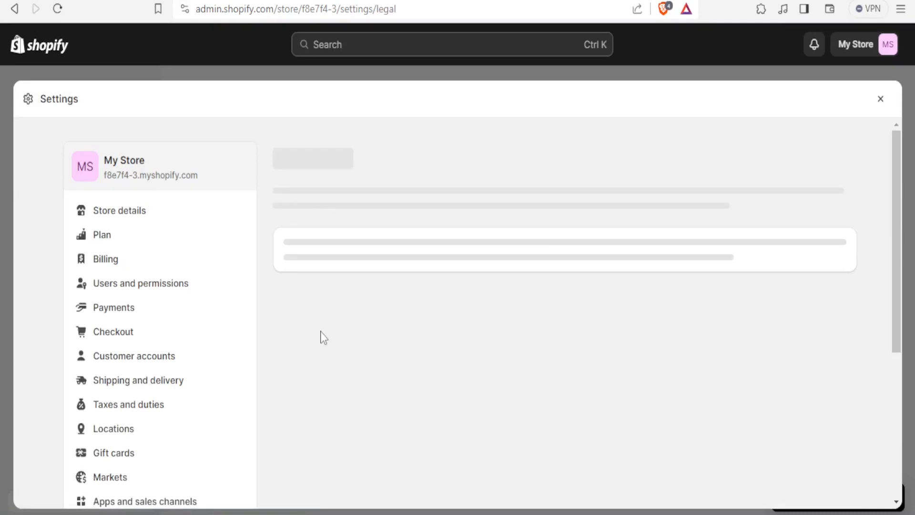
scroll(461, 404, down, 2)
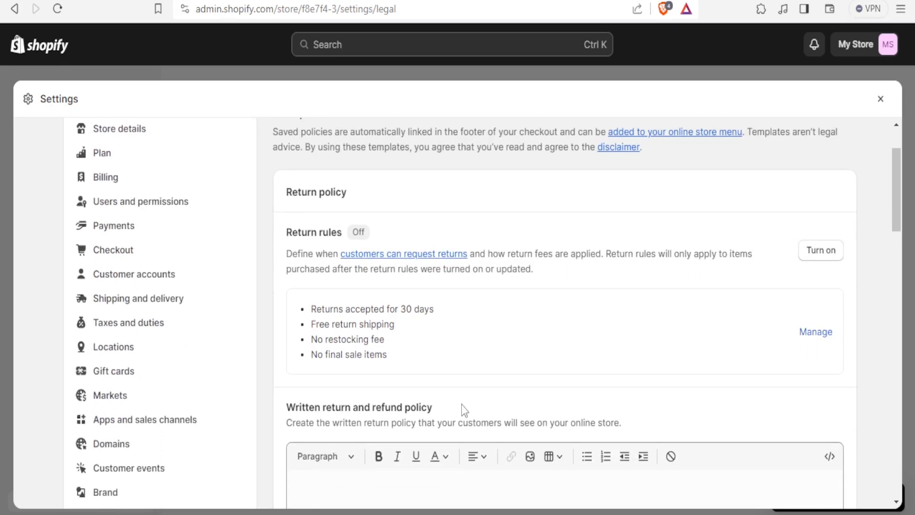
scroll(462, 404, down, 2)
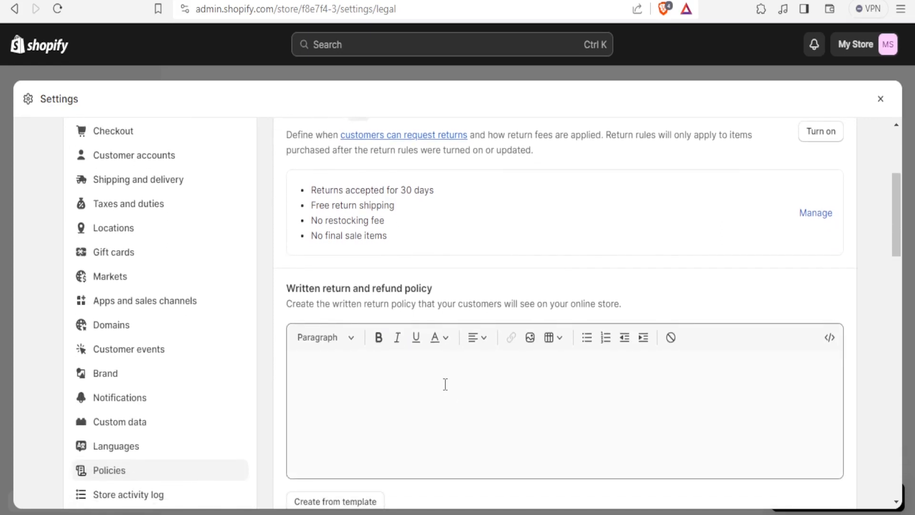
click(371, 373)
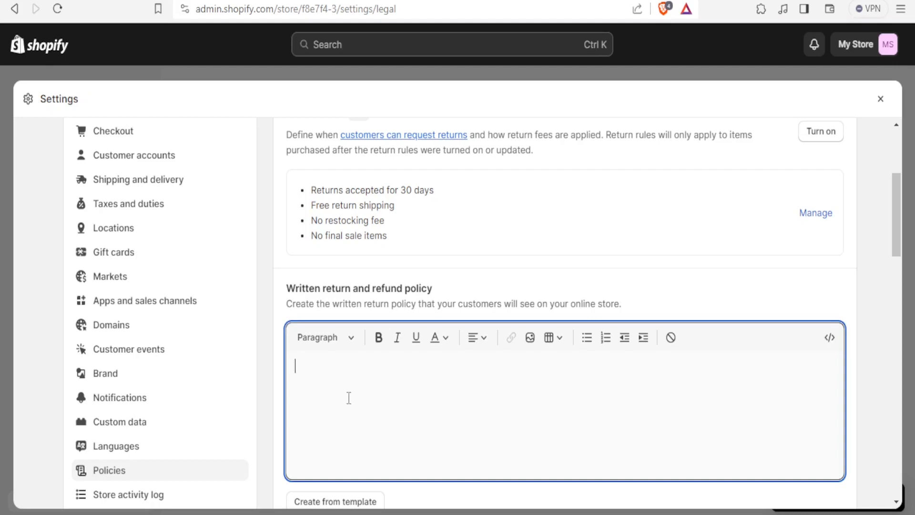
scroll(349, 398, down, 6)
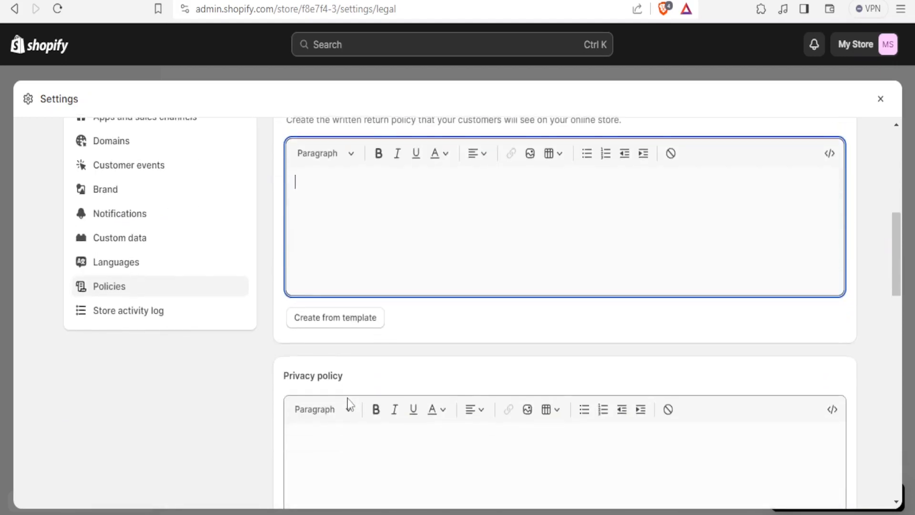
Examine the store's policy sections from Privacy policy through Terms of service and Shipping policy to Contact information.
click(339, 359)
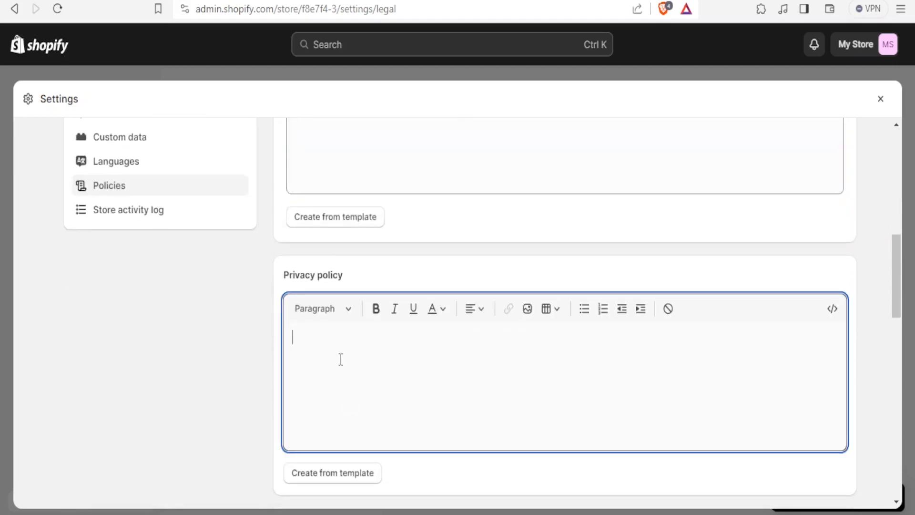
scroll(340, 359, down, 1)
scroll(341, 360, down, 4)
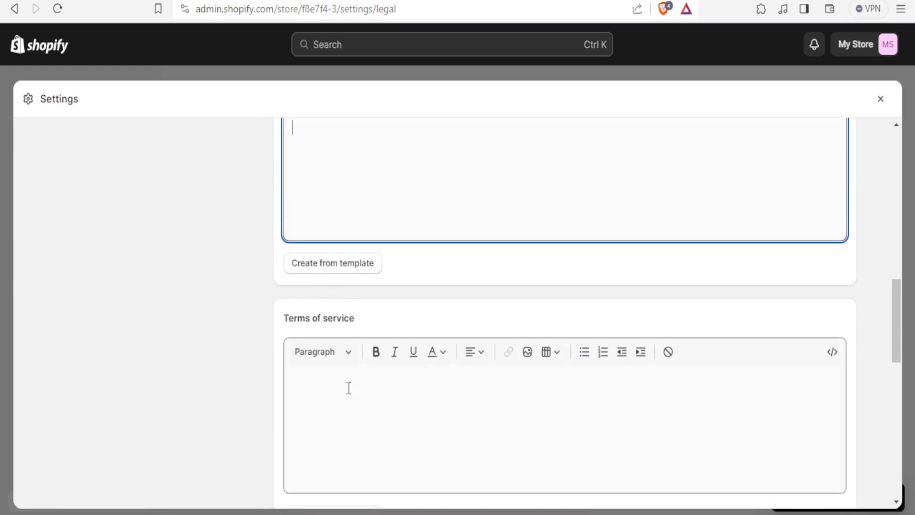
scroll(399, 426, down, 3)
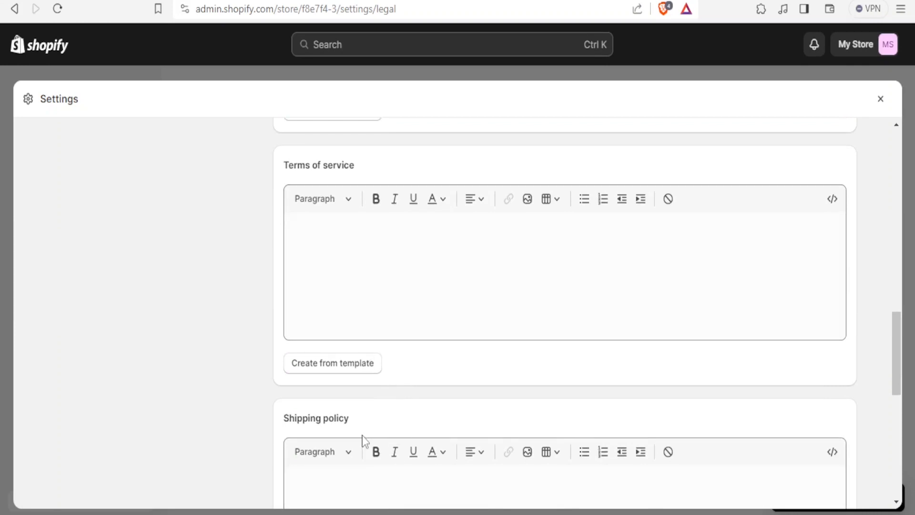
scroll(361, 437, down, 5)
scroll(365, 441, down, 4)
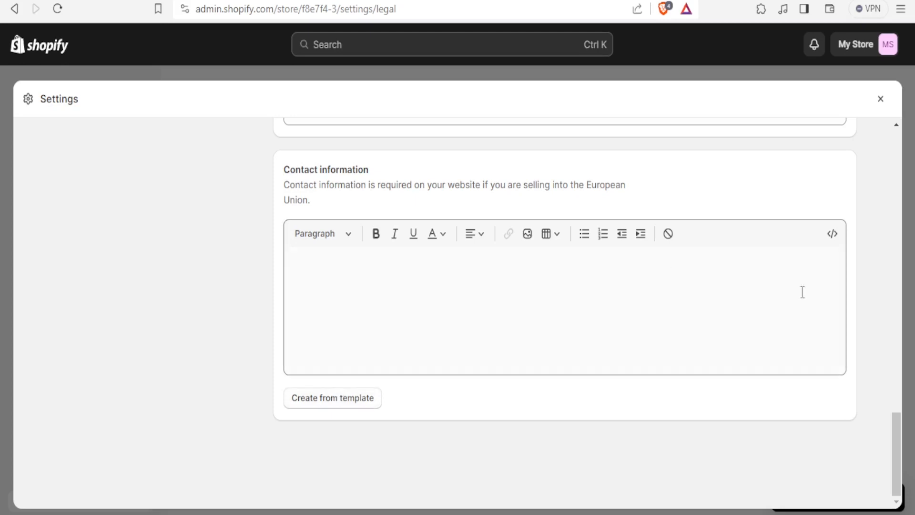
mouse_move(896, 462)
mouse_down()
mouse_move(893, 429)
mouse_move(892, 459)
mouse_up()
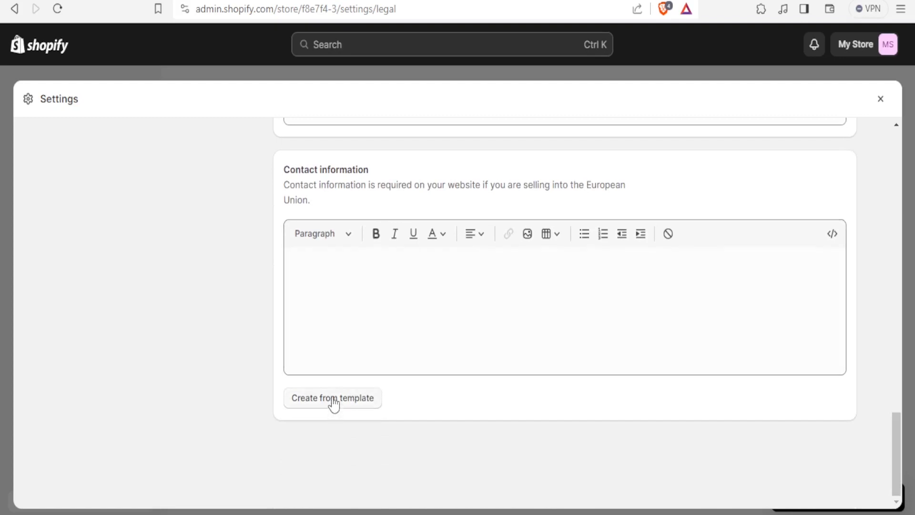
Return to the Customer accounts settings, turn on Self-serve returns, and turn it off again.
drag(891, 427, 864, 116)
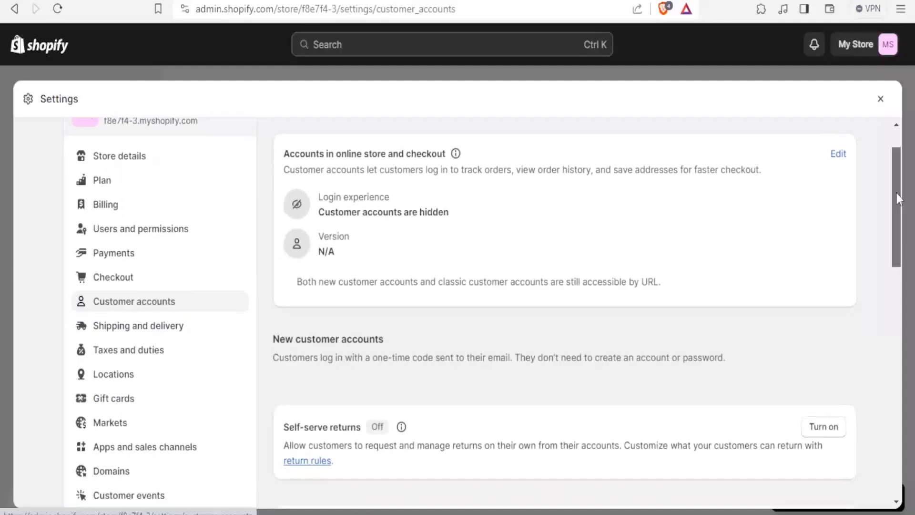
drag(897, 198, 899, 250)
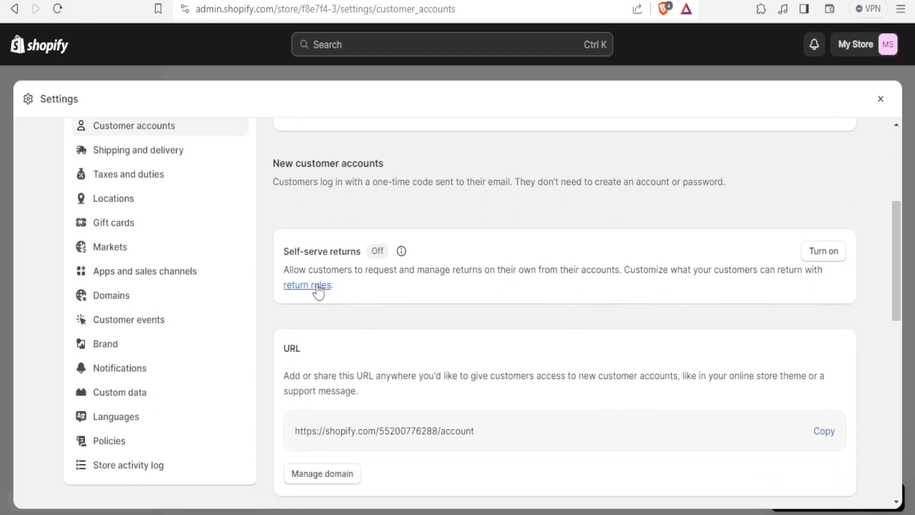
click(834, 258)
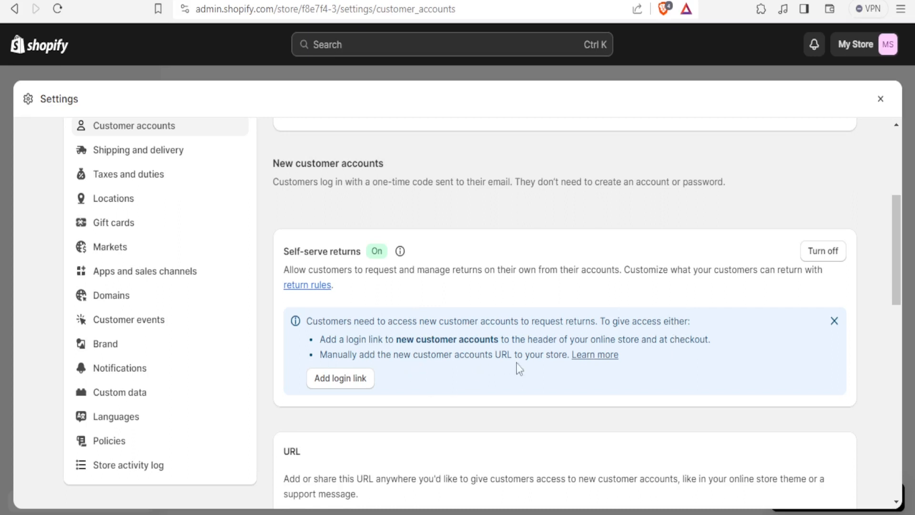
click(816, 255)
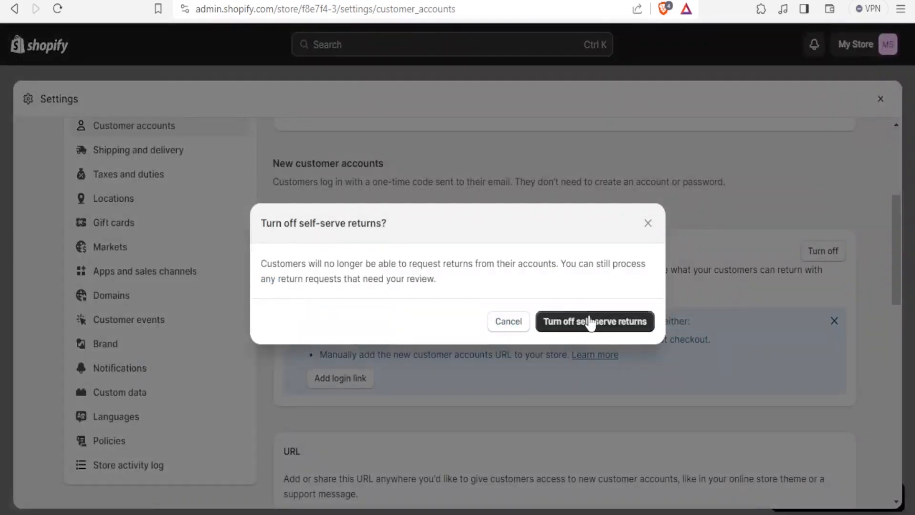
click(589, 322)
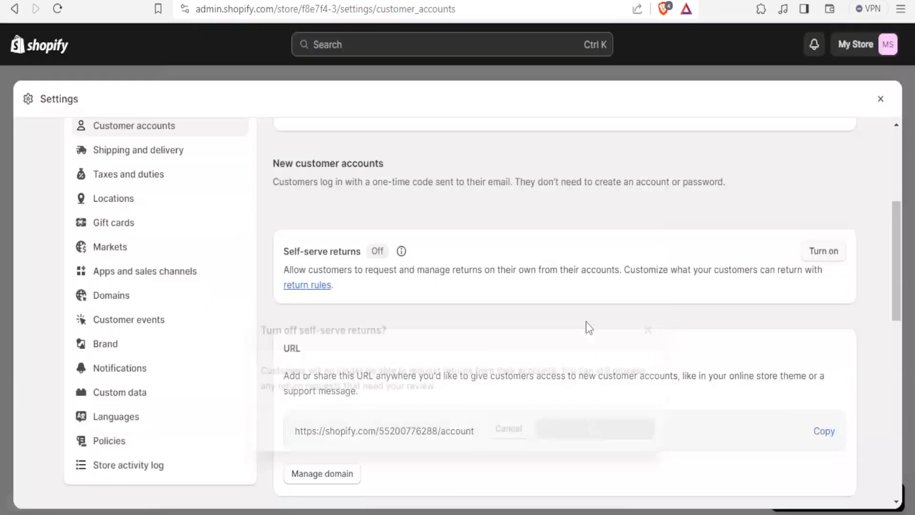
Copy the new customer accounts URL and open its domain management.
drag(898, 263, 898, 293)
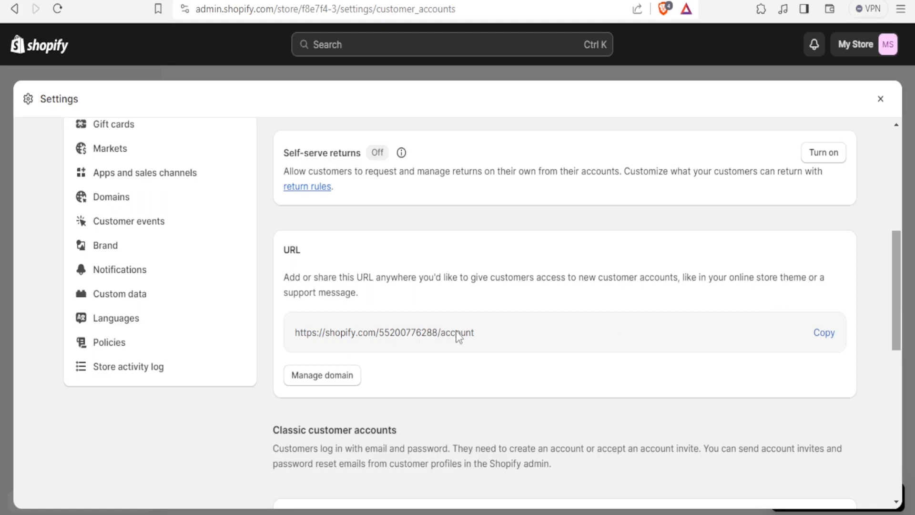
click(827, 336)
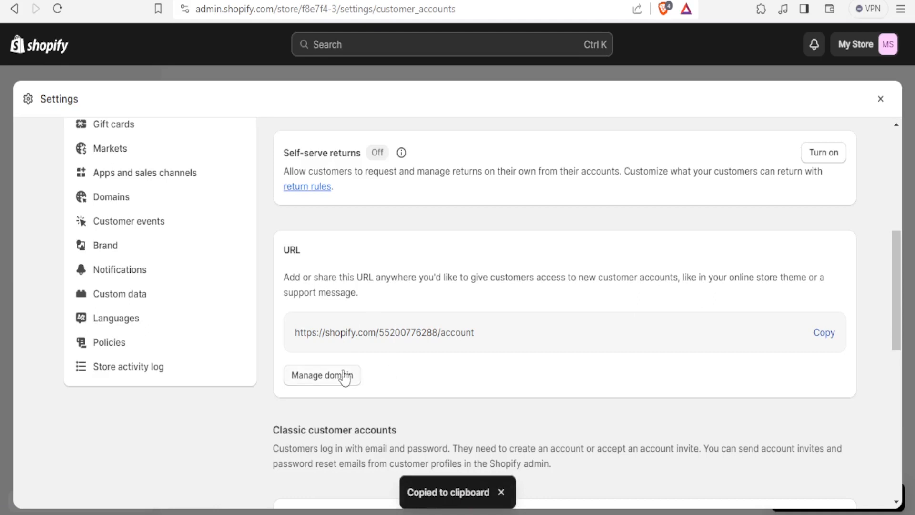
click(330, 376)
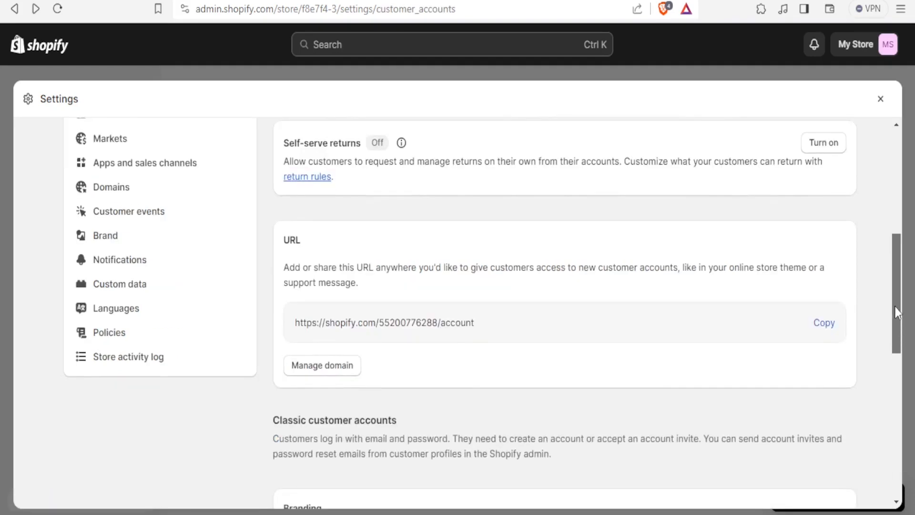
Open the theme customization for classic customer accounts and examine the Customer login page.
drag(894, 308, 897, 339)
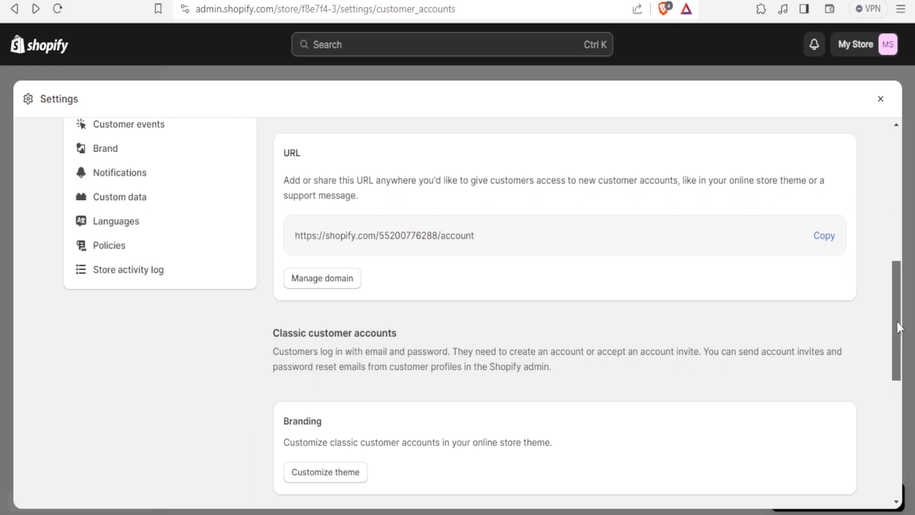
drag(897, 329, 898, 364)
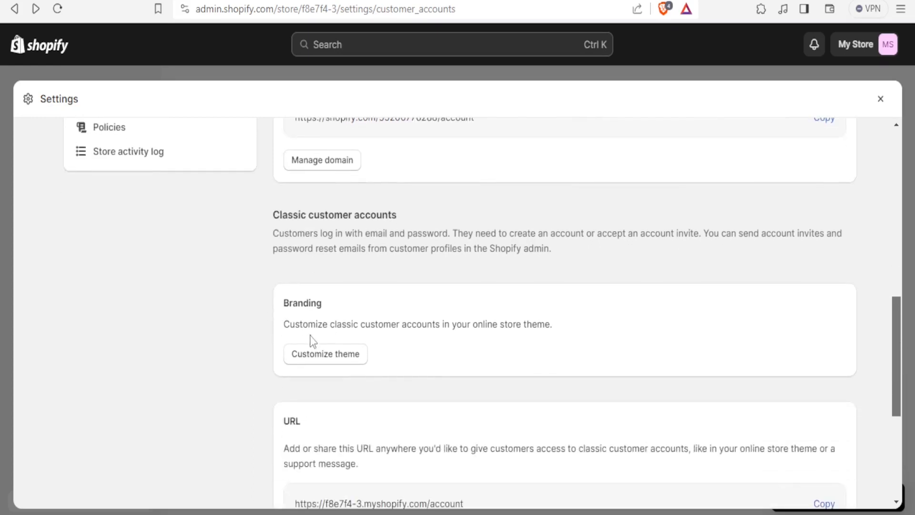
click(340, 359)
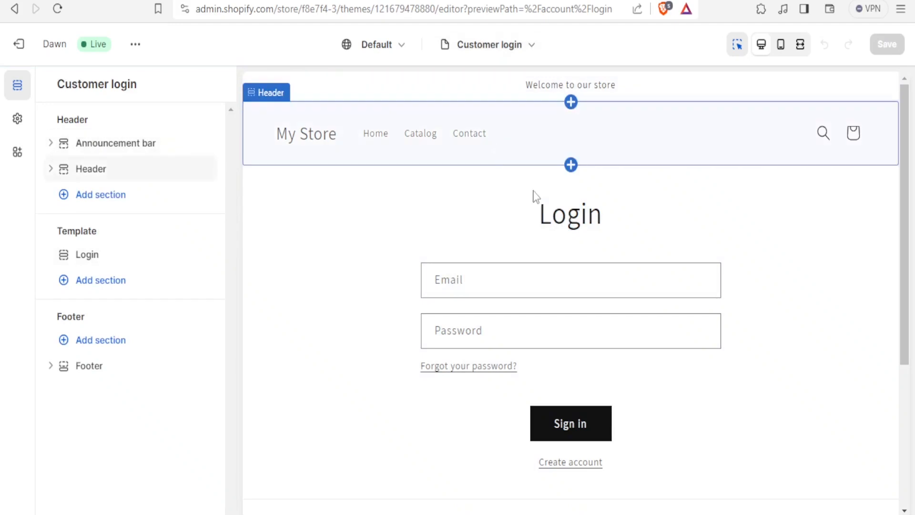
click(554, 225)
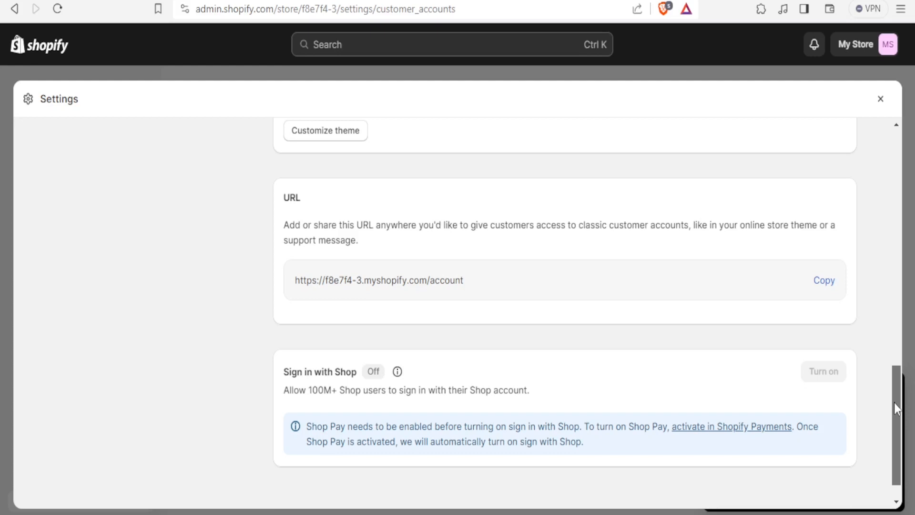
Open the help article for Sign in with Shop and read how to activate it and update or hide classic customer accounts.
scroll(896, 411, down, 2)
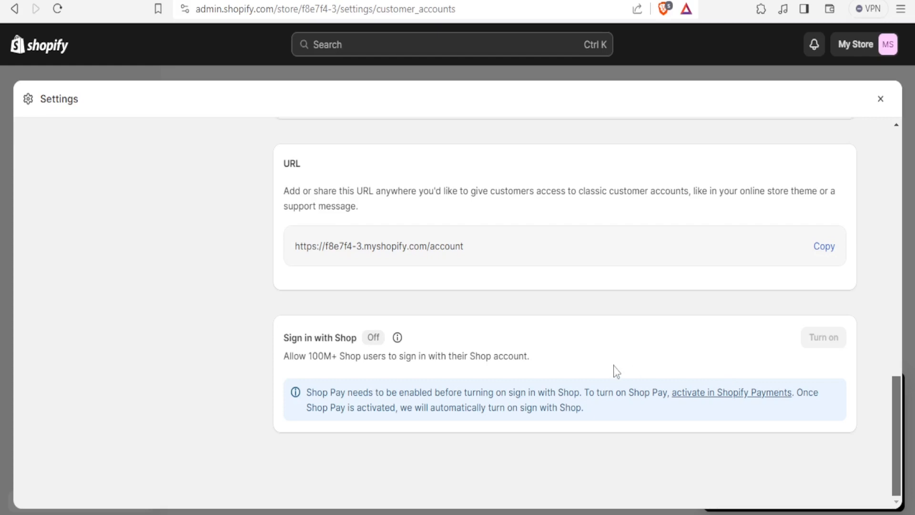
mouse_move(395, 337)
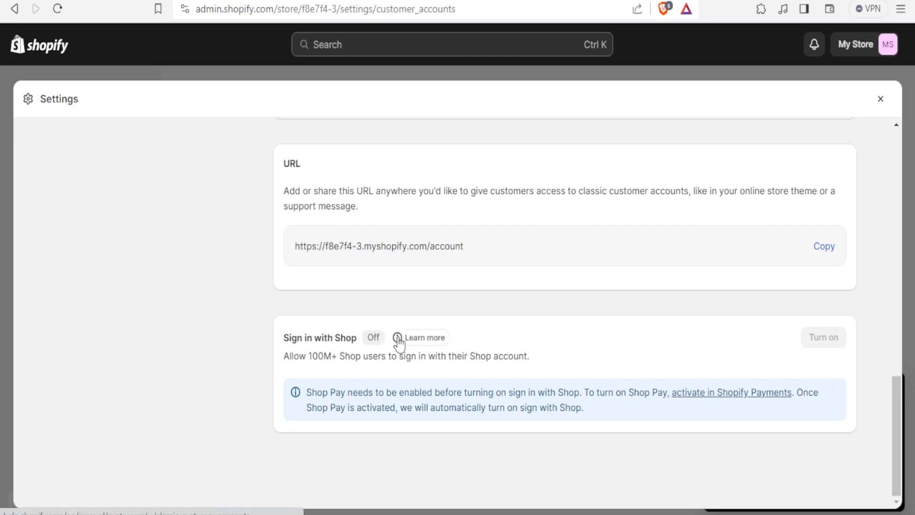
click(398, 338)
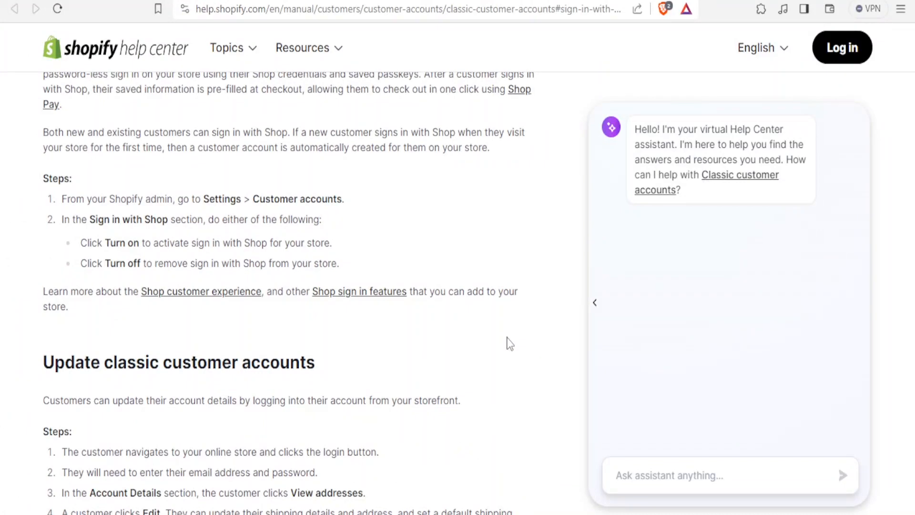
scroll(509, 343, down, 3)
scroll(509, 343, up, 4)
scroll(509, 343, down, 7)
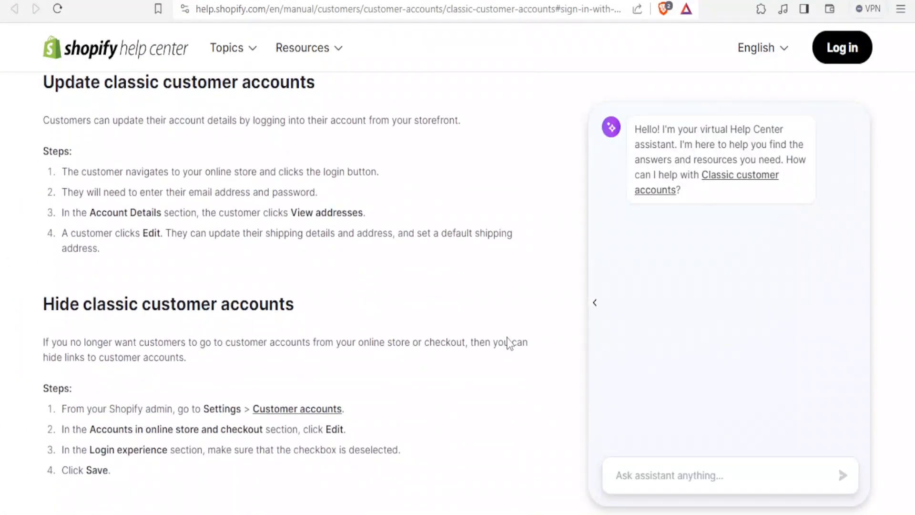
scroll(509, 343, down, 2)
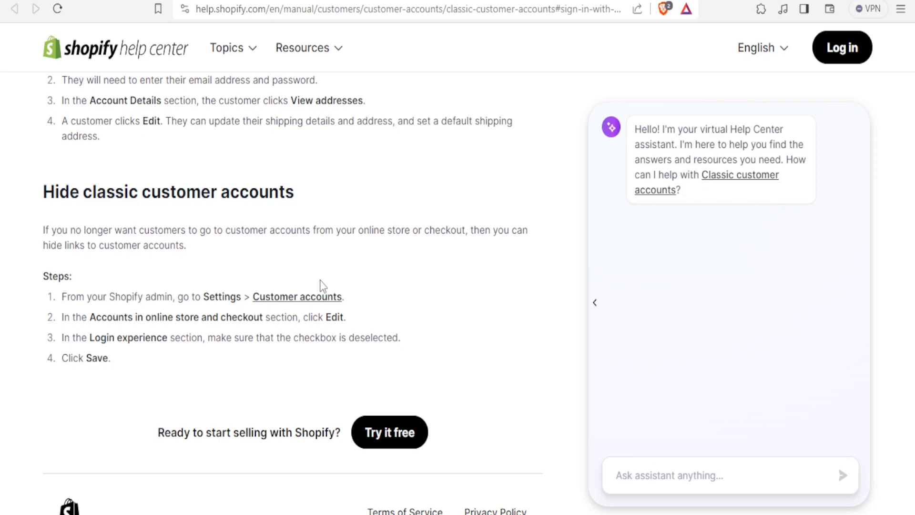
scroll(320, 281, up, 4)
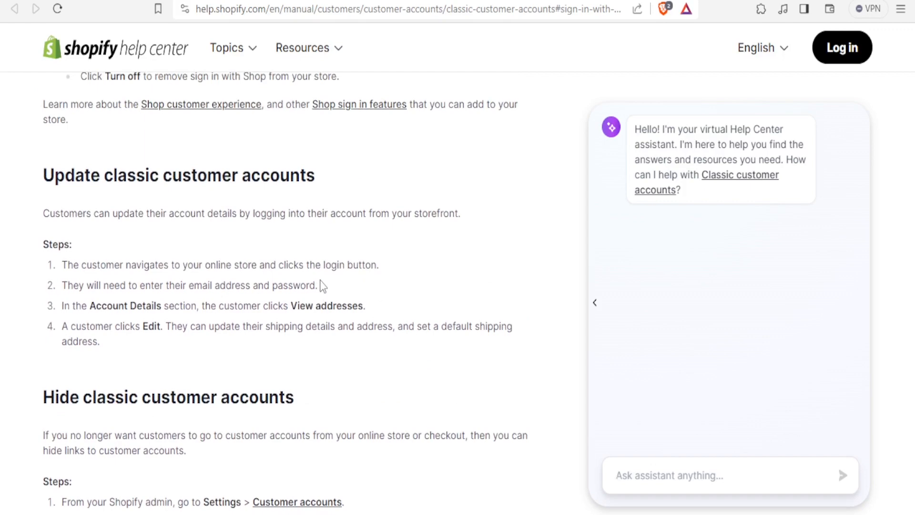
scroll(322, 286, up, 10)
scroll(322, 286, up, 3)
Switch back to the Shopify admin and copy the URL for new customer accounts.
click(143, 1)
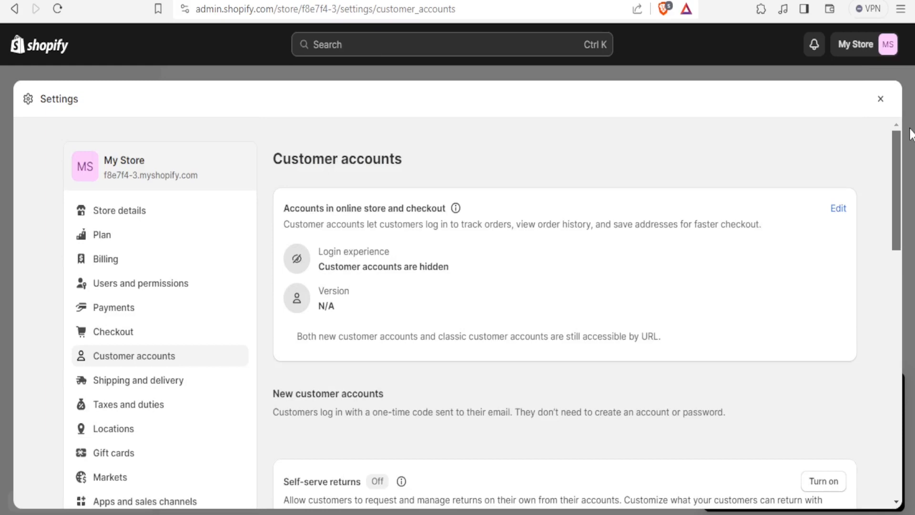
drag(896, 159, 889, 281)
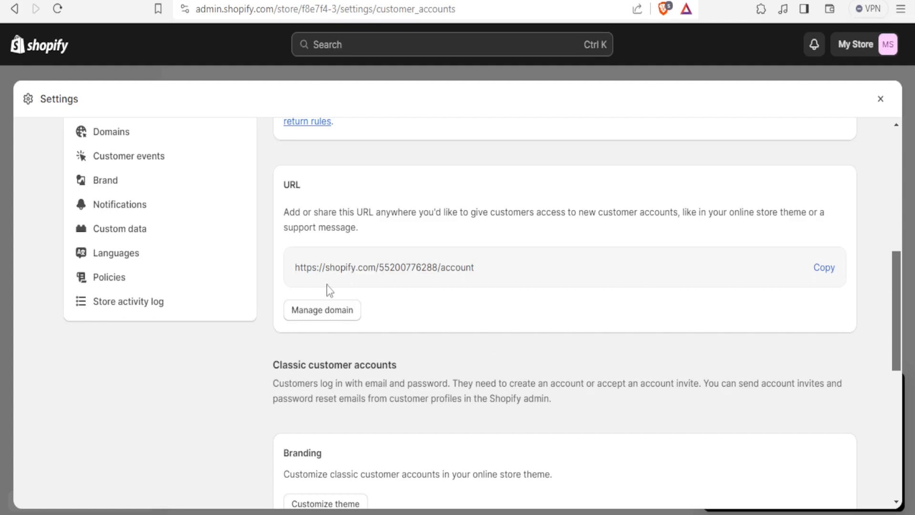
click(819, 270)
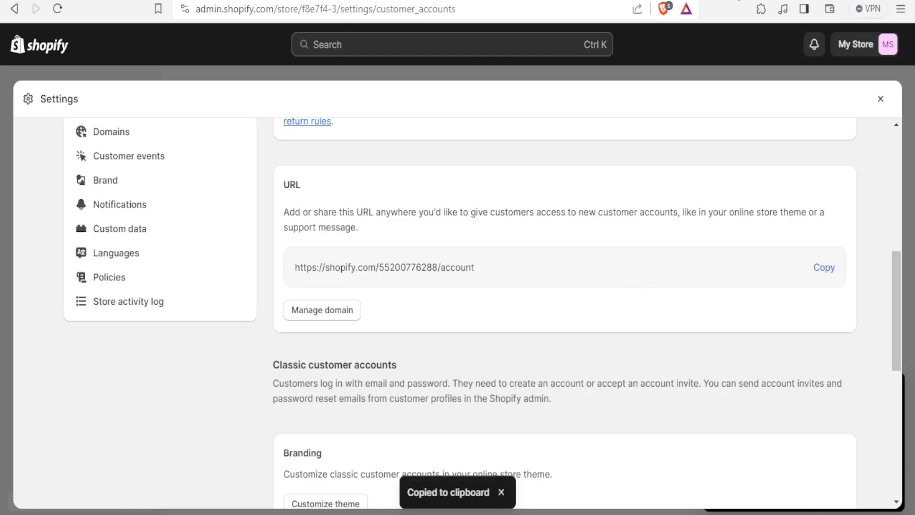
Open shorturl.at, shorten the copied customer accounts URL, and compare the short link with the long URL.
key(ctrl+t)
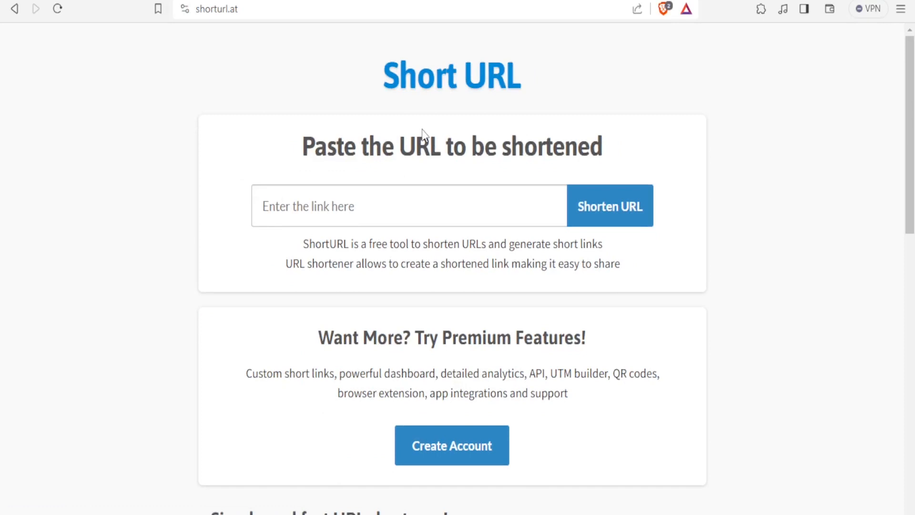
click(310, 208)
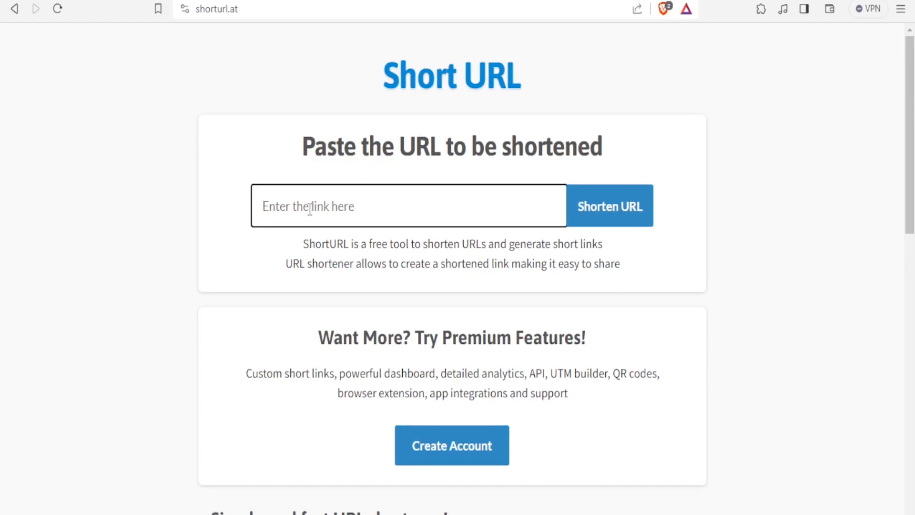
key(ctrl+v)
click(608, 217)
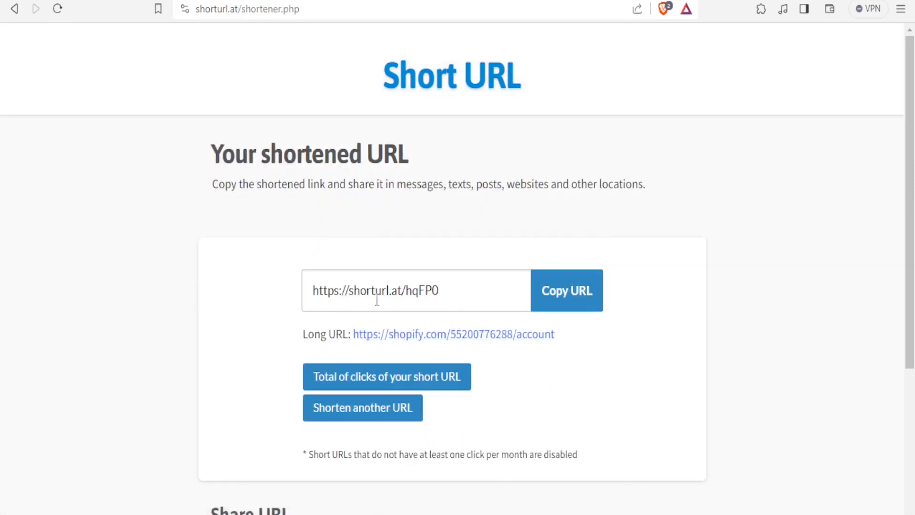
drag(440, 290, 302, 290)
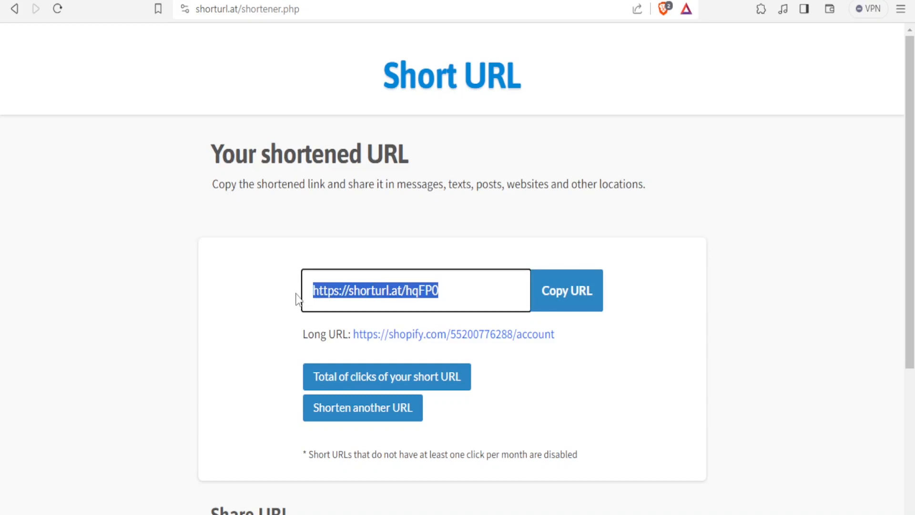
drag(555, 334, 351, 334)
click(555, 307)
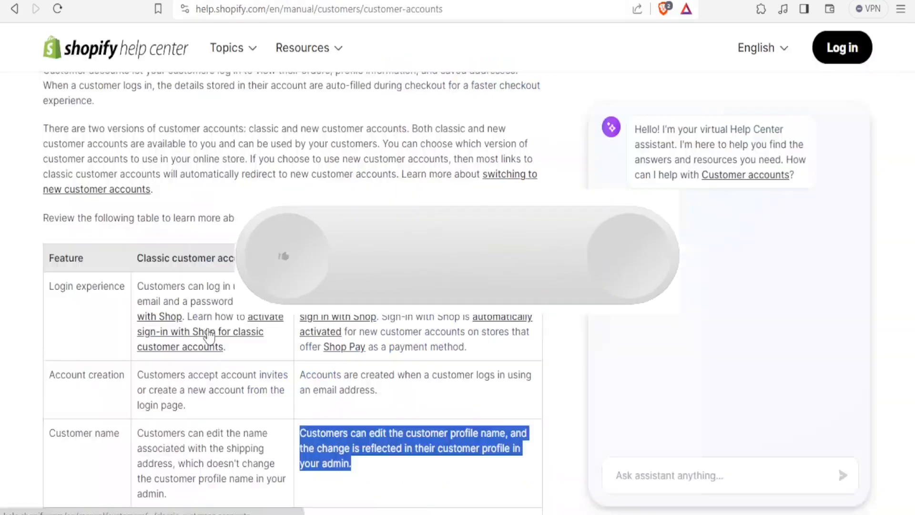
scroll(209, 331, down, 3)
scroll(207, 329, up, 8)
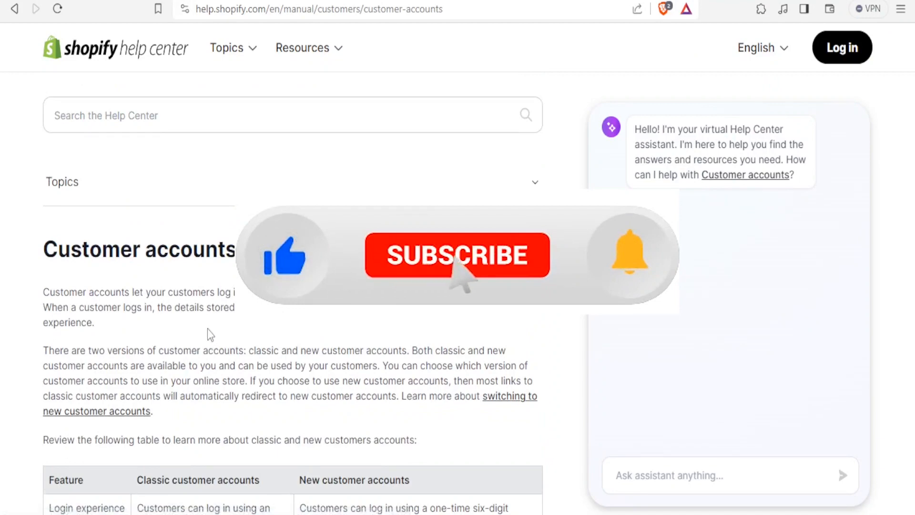
scroll(207, 329, down, 1)
scroll(207, 328, down, 5)
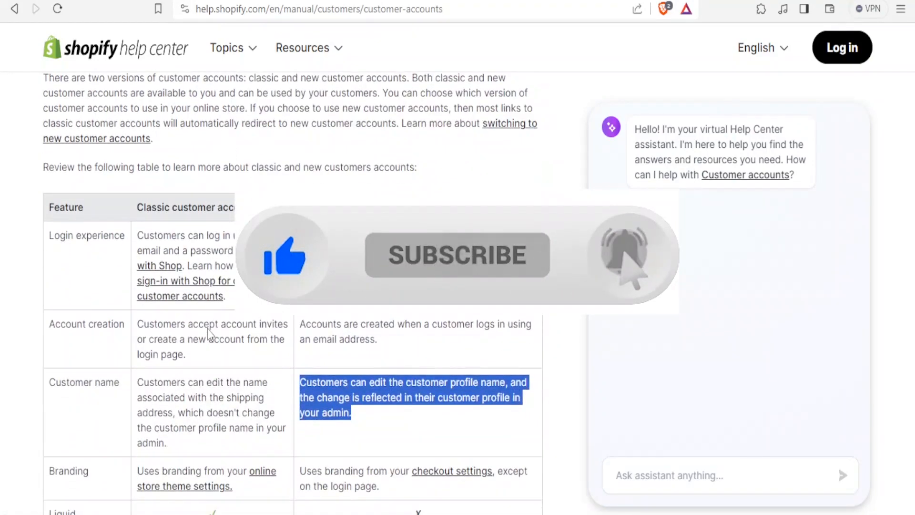